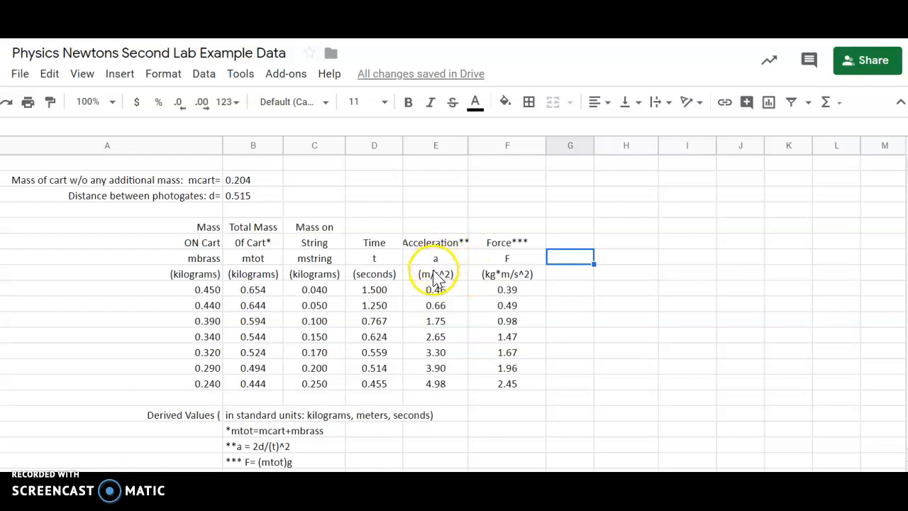
Step: Insert a chart from the acceleration and force columns, including their unit headers and all seven data rows
drag(428, 278, 518, 388)
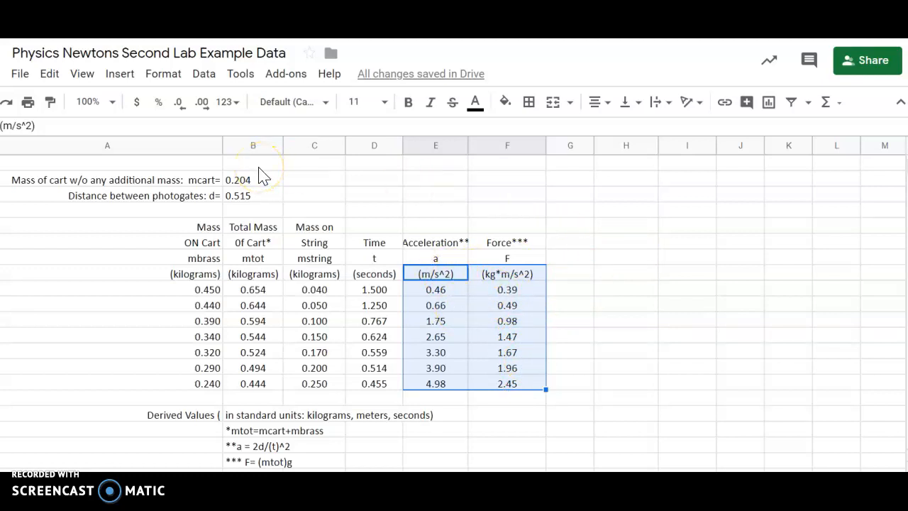
click(120, 75)
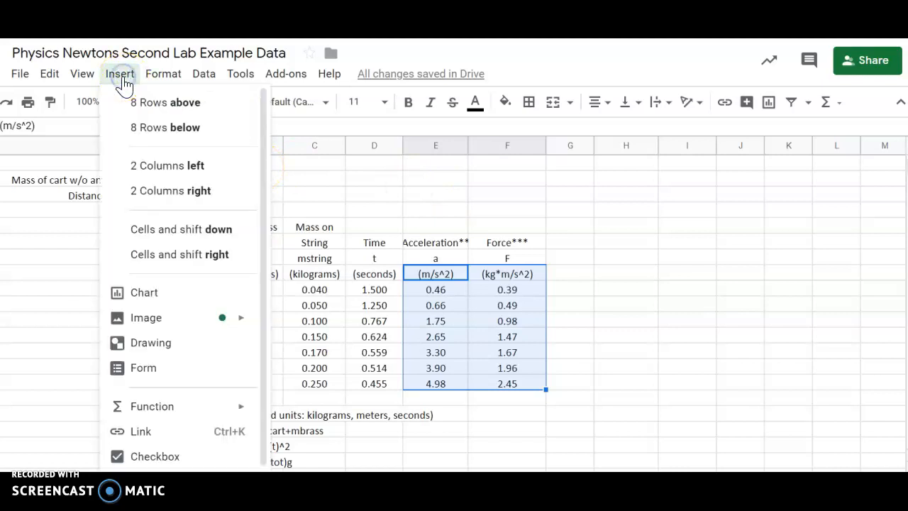
click(164, 297)
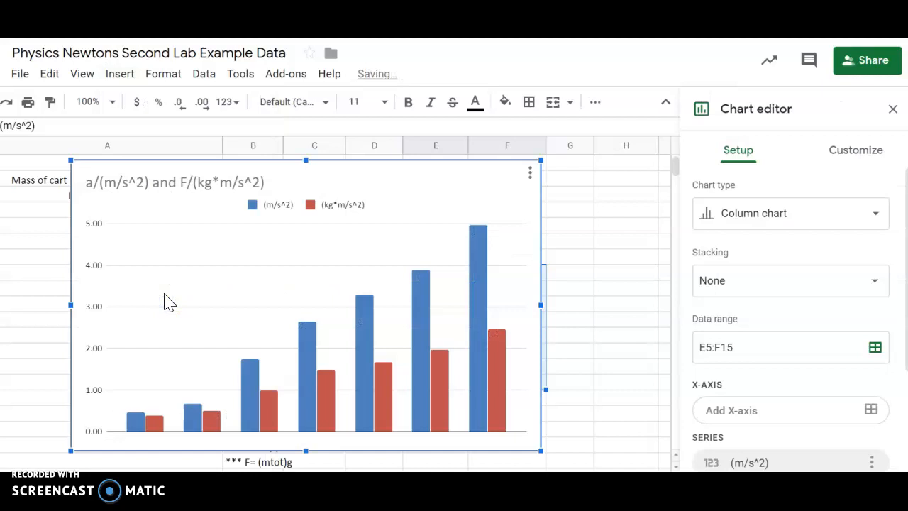
Step: Change the column chart to a scatter chart and use column E as labels
click(757, 216)
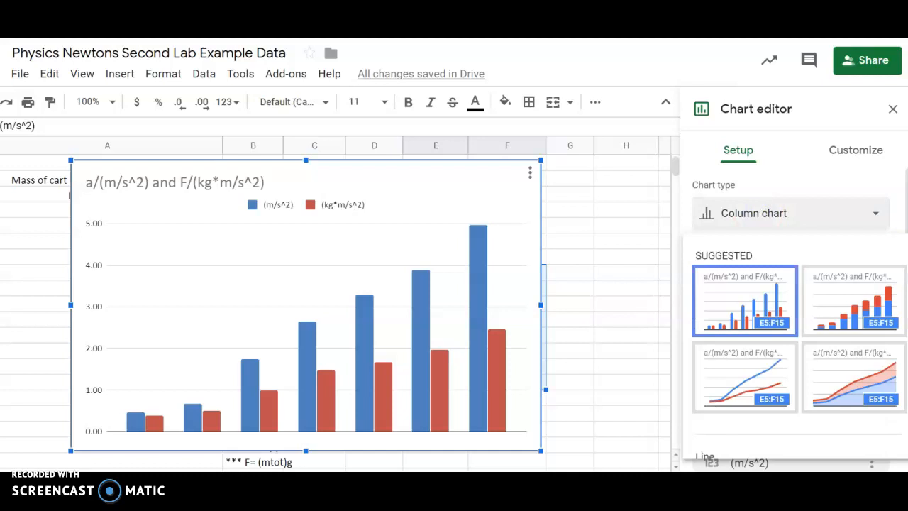
scroll(798, 348, down, 10)
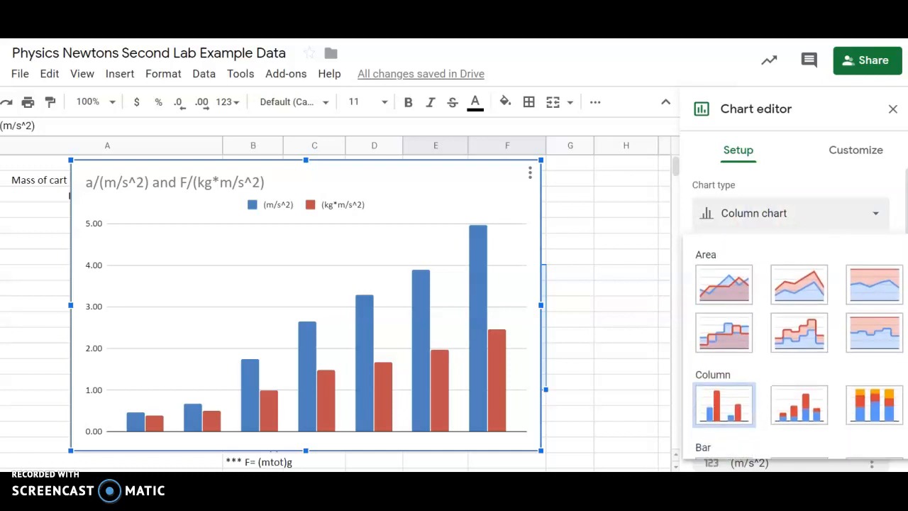
scroll(798, 347, down, 5)
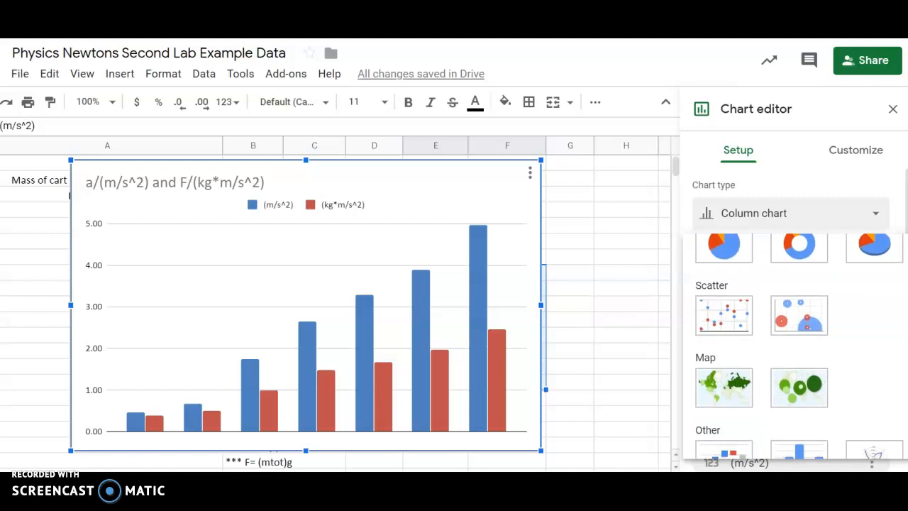
click(723, 312)
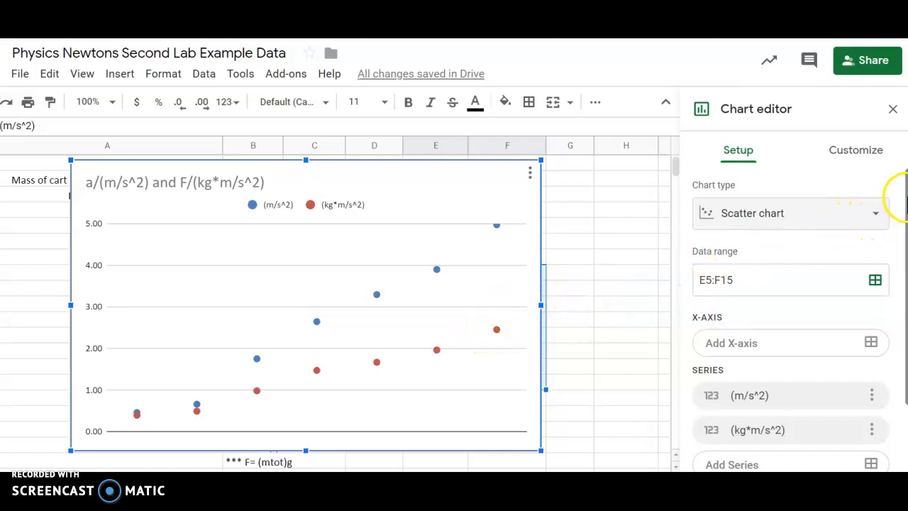
drag(906, 203, 906, 263)
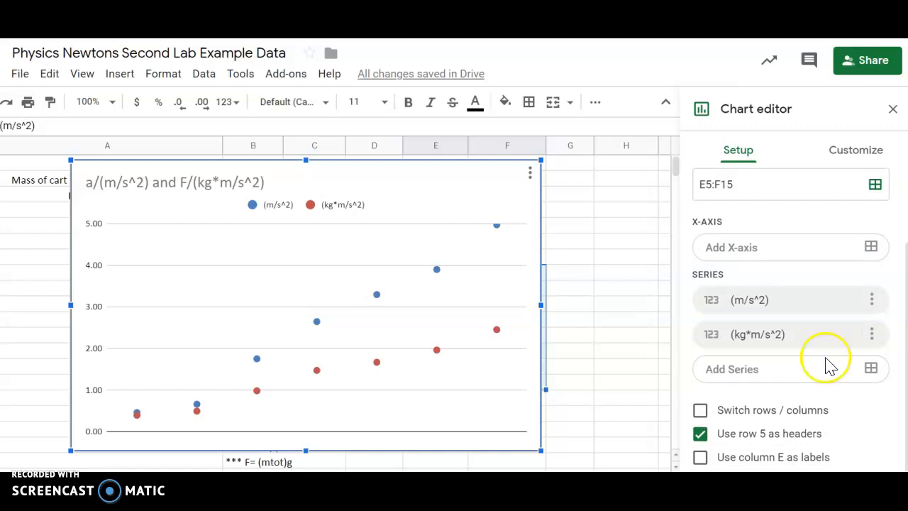
click(700, 459)
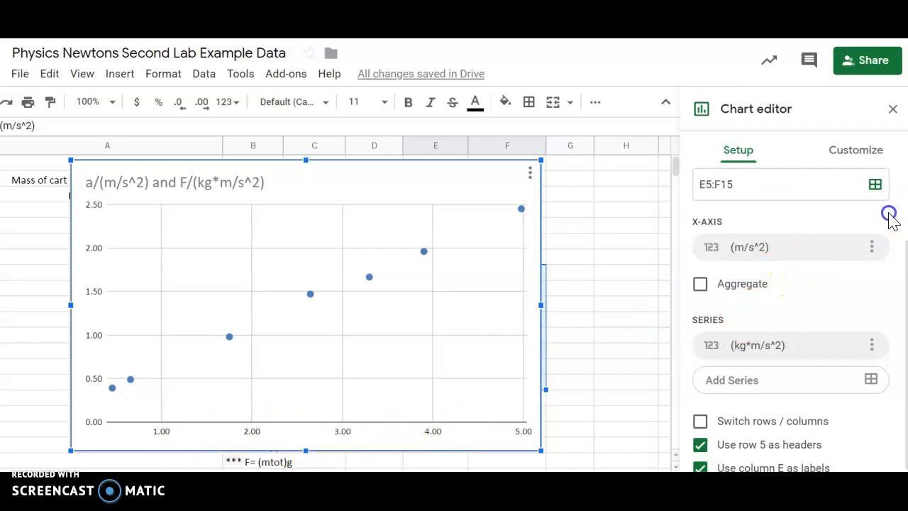
Step: Replace the chart's title text with "Newton"
click(849, 152)
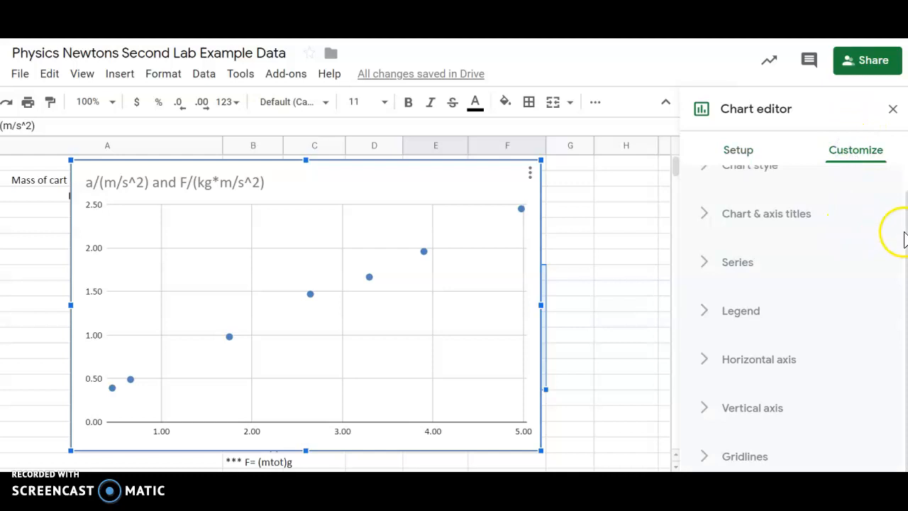
drag(902, 234, 905, 198)
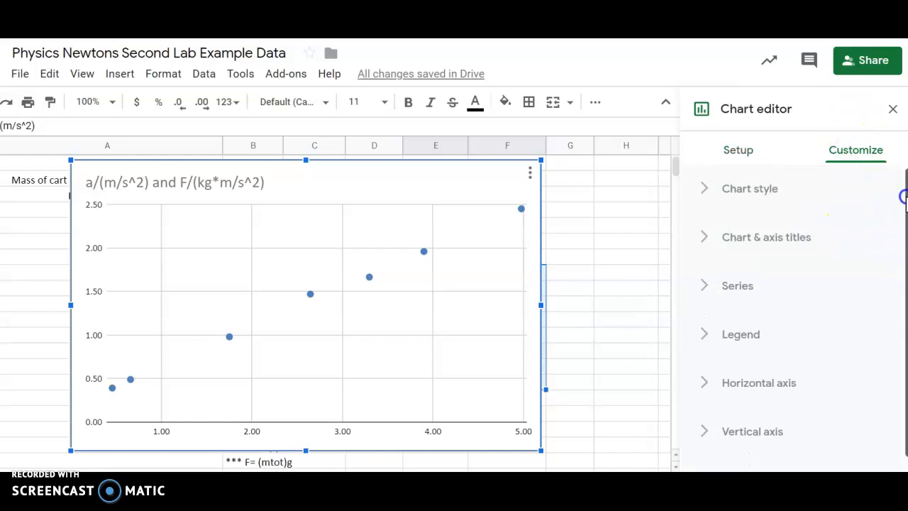
click(755, 195)
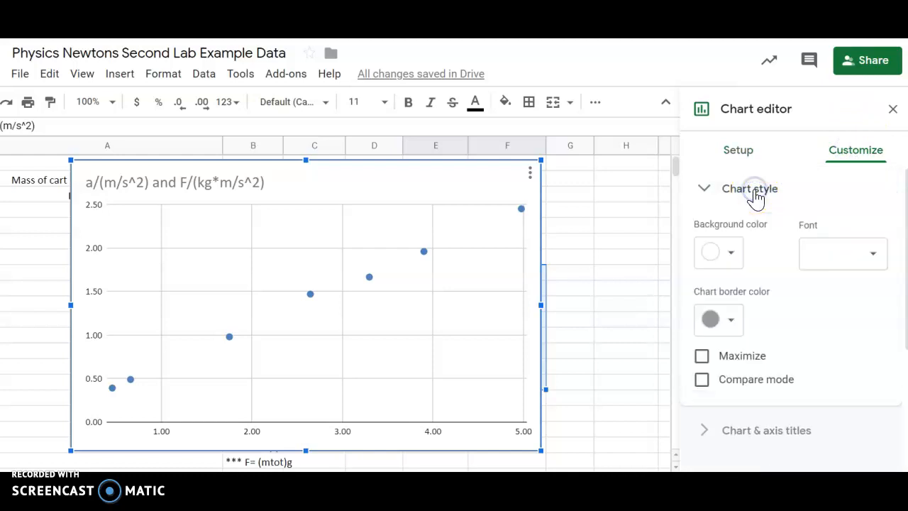
click(756, 196)
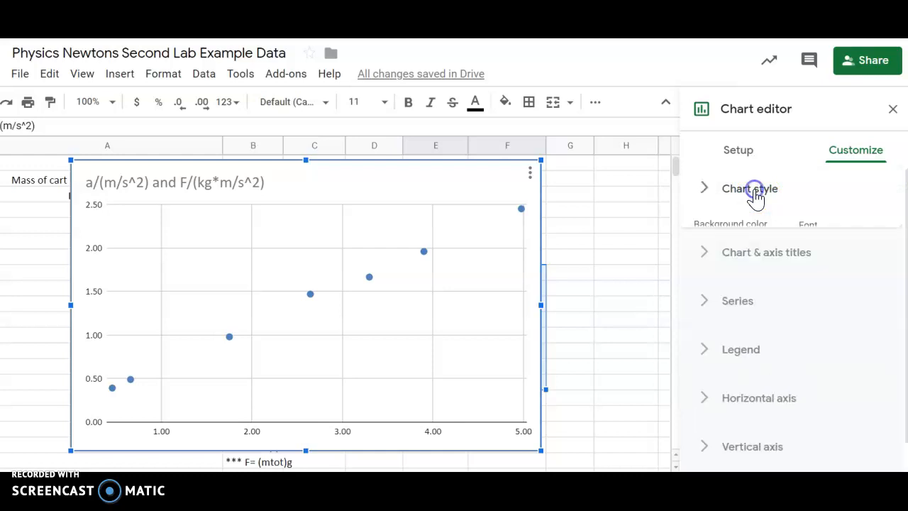
click(757, 243)
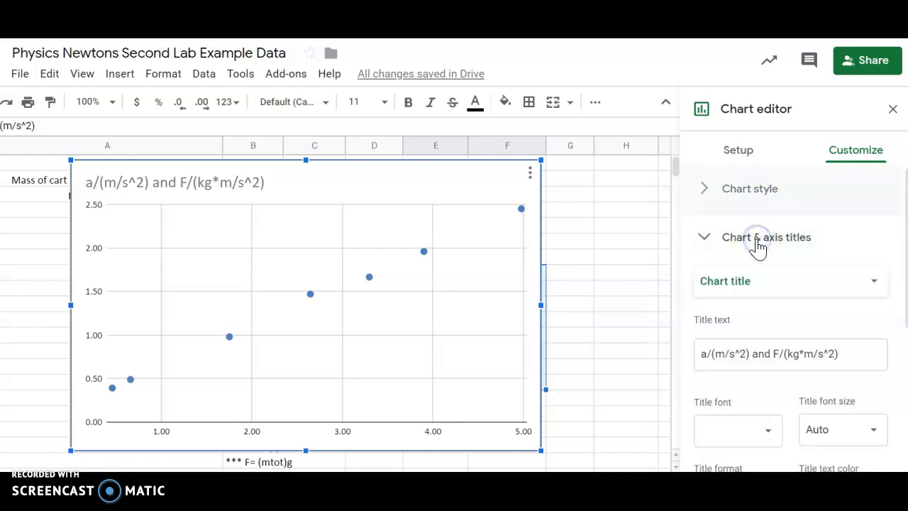
click(754, 281)
click(755, 287)
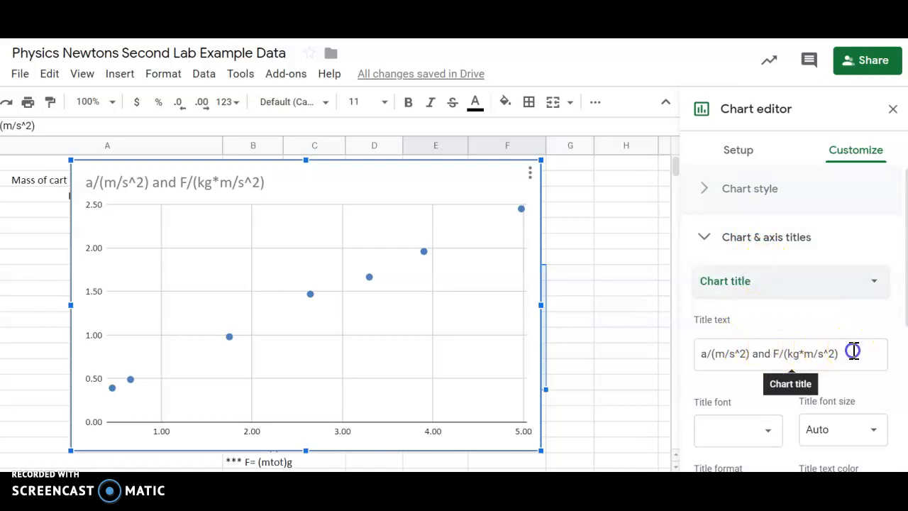
drag(839, 351, 699, 352)
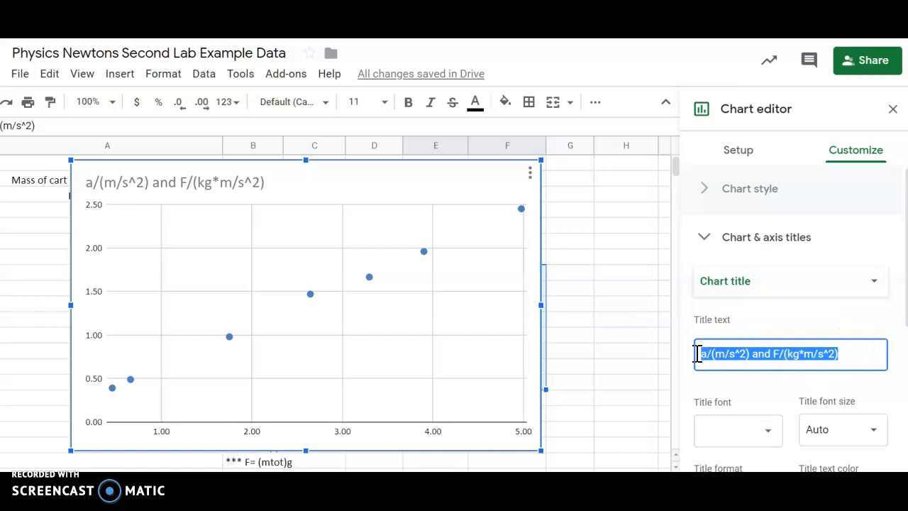
text(New)
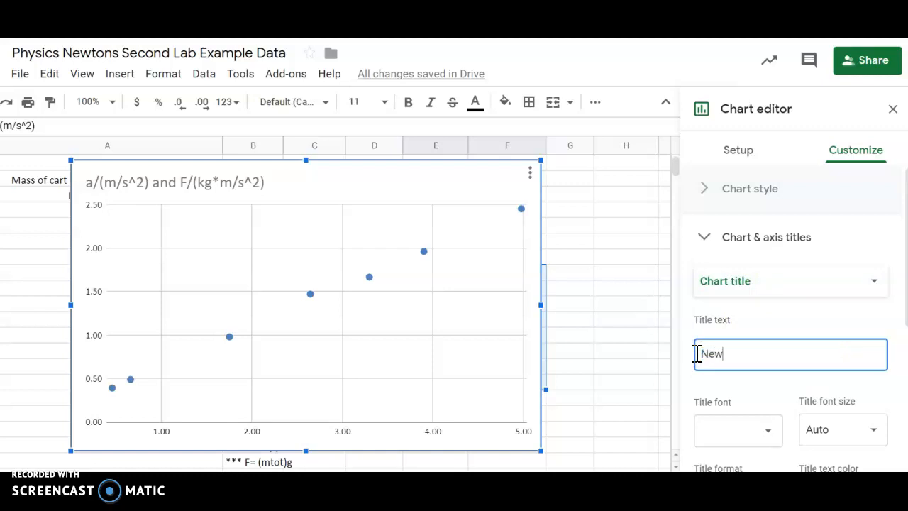
text(ton)
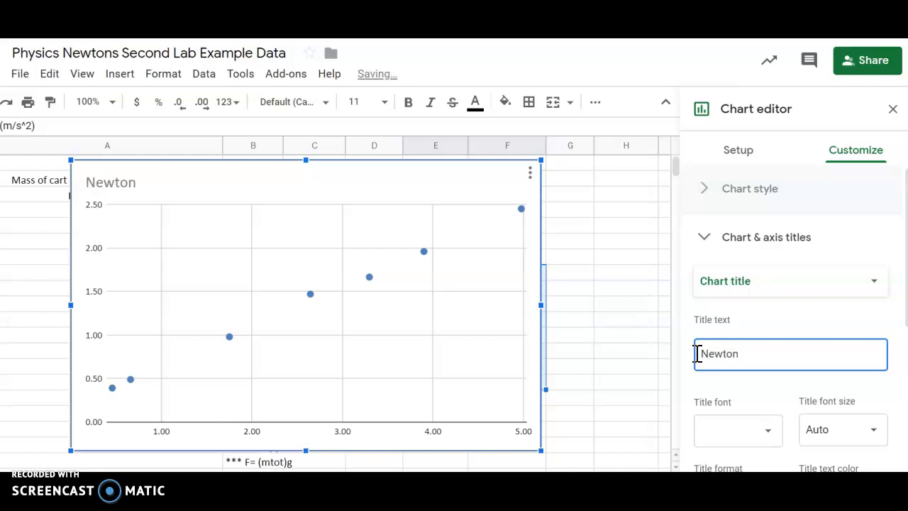
Step: Clear the chart title and set it to "Force vs. Aceleration"
key(BackSpace)
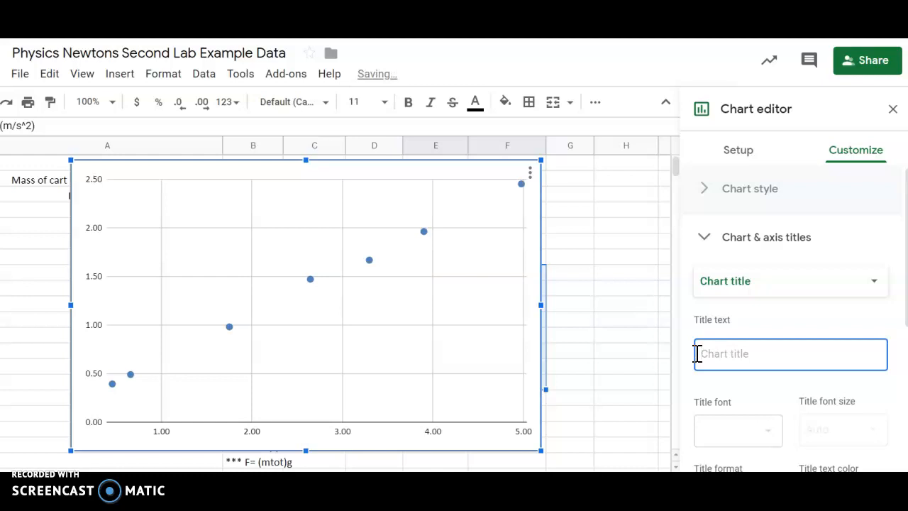
text(Forcevs)
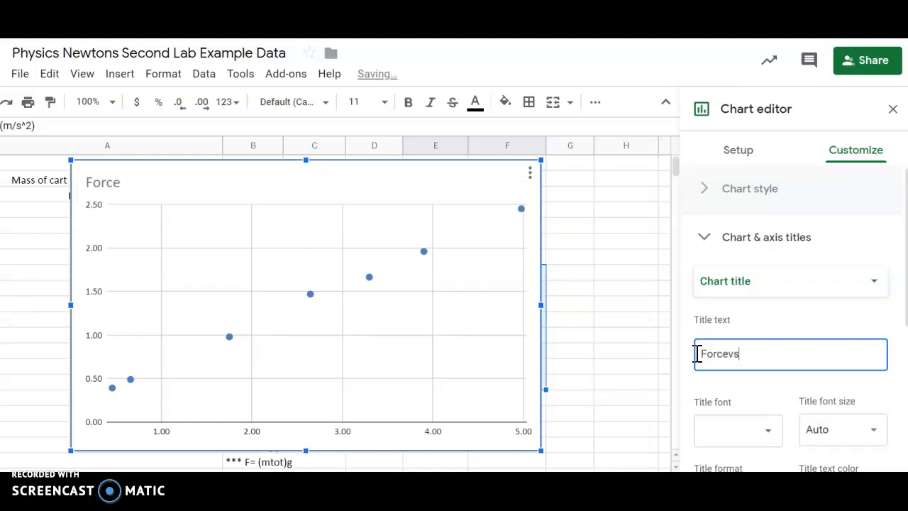
key(BackSpace)
key(BackSpace)
text( vs. A)
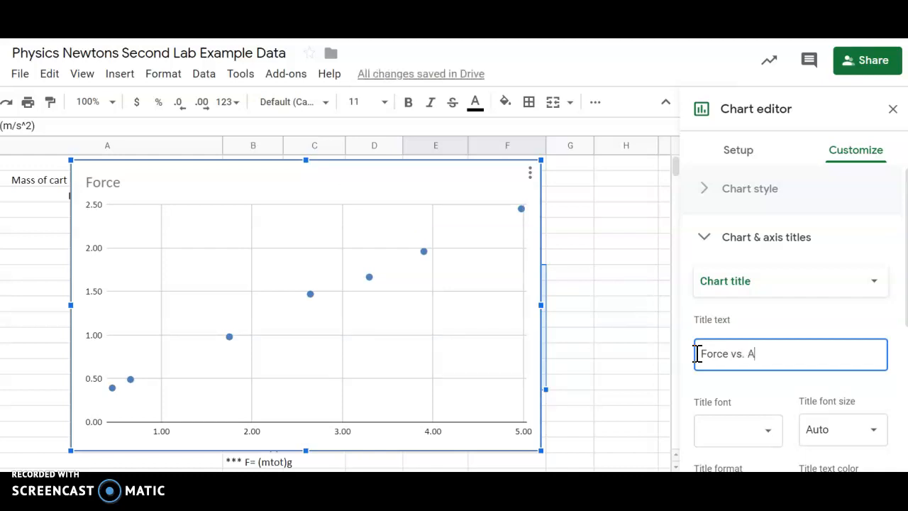
text(celeration)
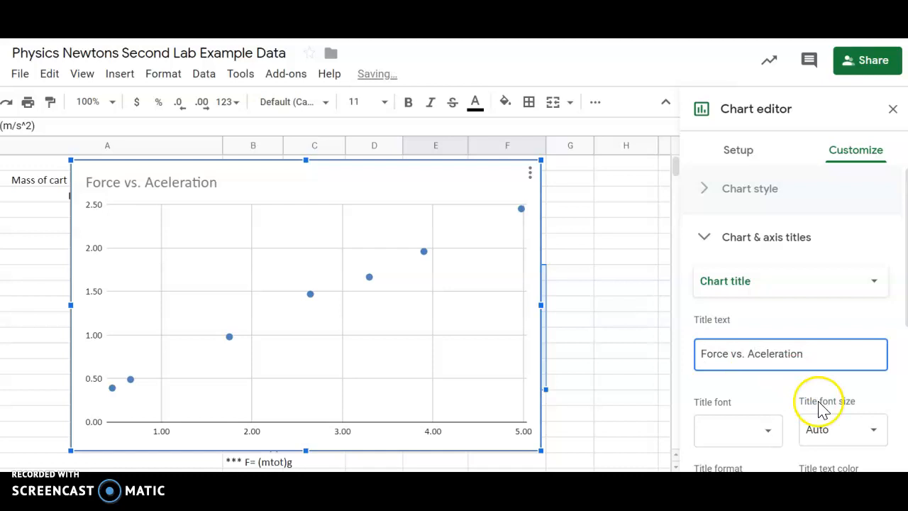
drag(902, 274, 903, 349)
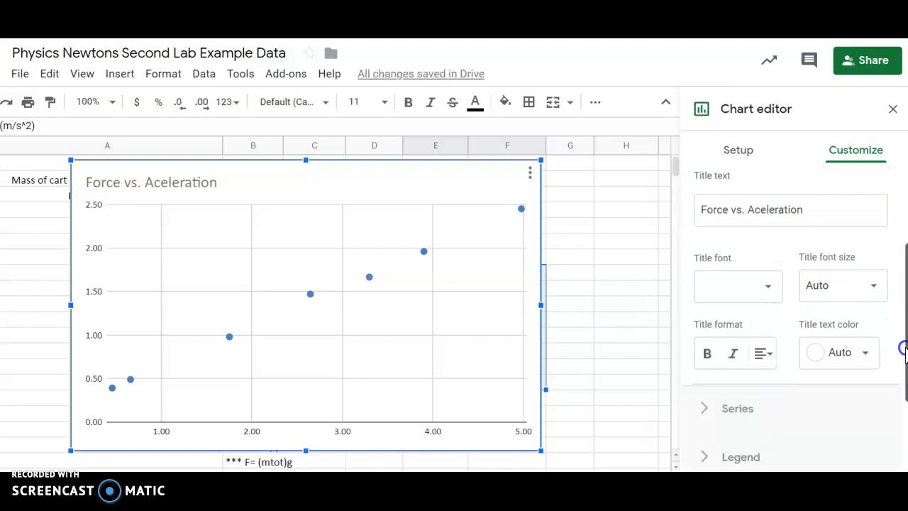
click(734, 410)
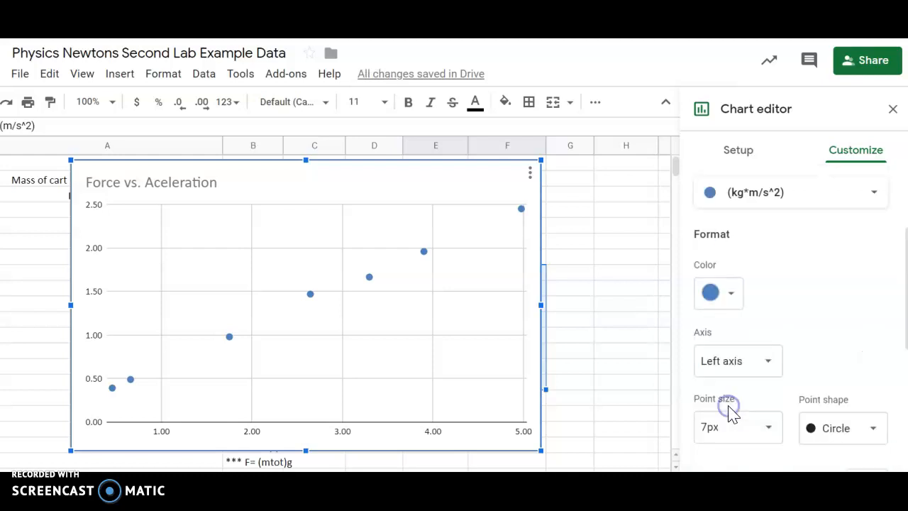
drag(907, 290, 901, 220)
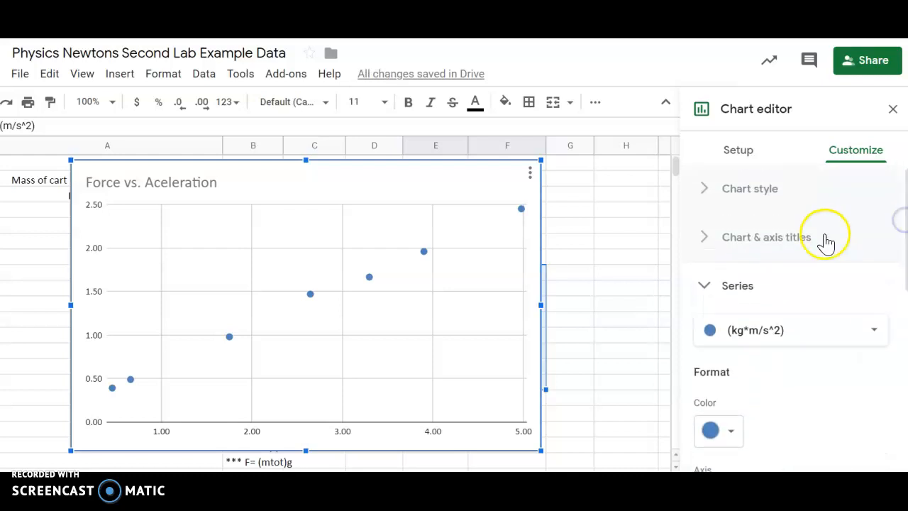
Step: Set the chart's horizontal axis title to "acceleration (m/s^2)"
click(786, 242)
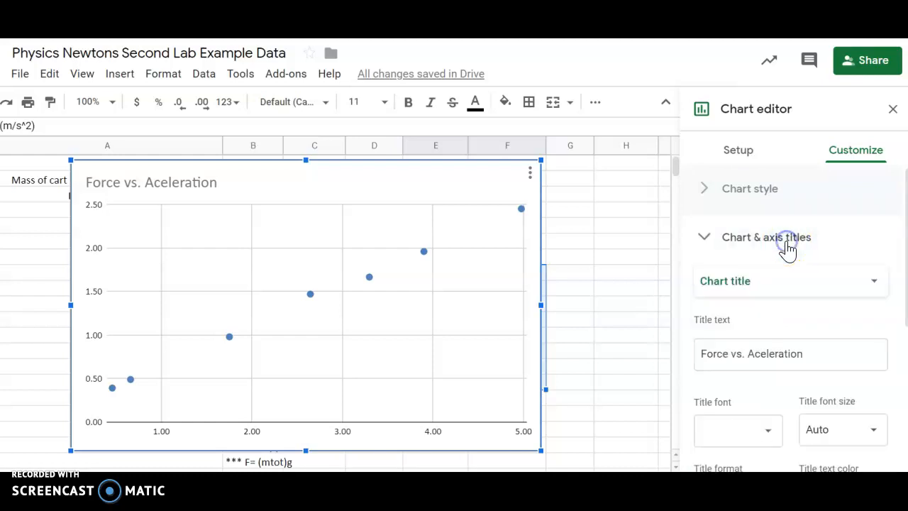
click(741, 283)
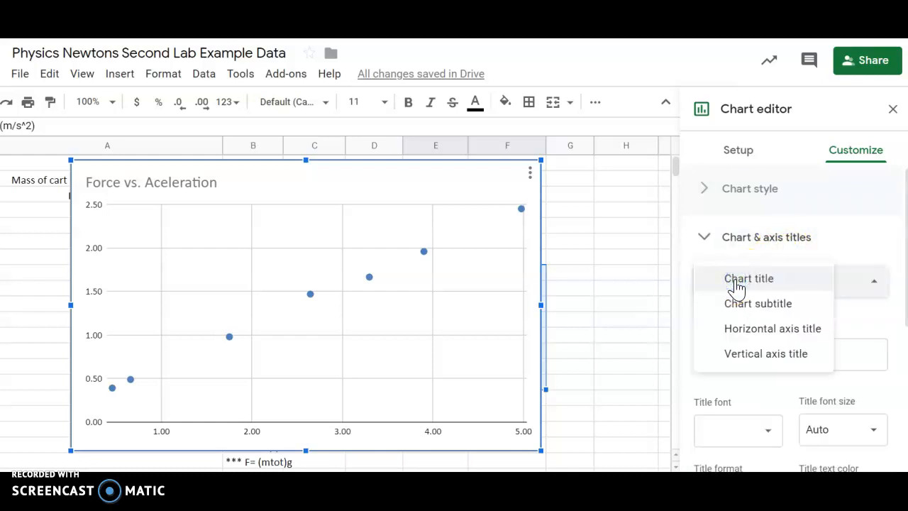
click(752, 333)
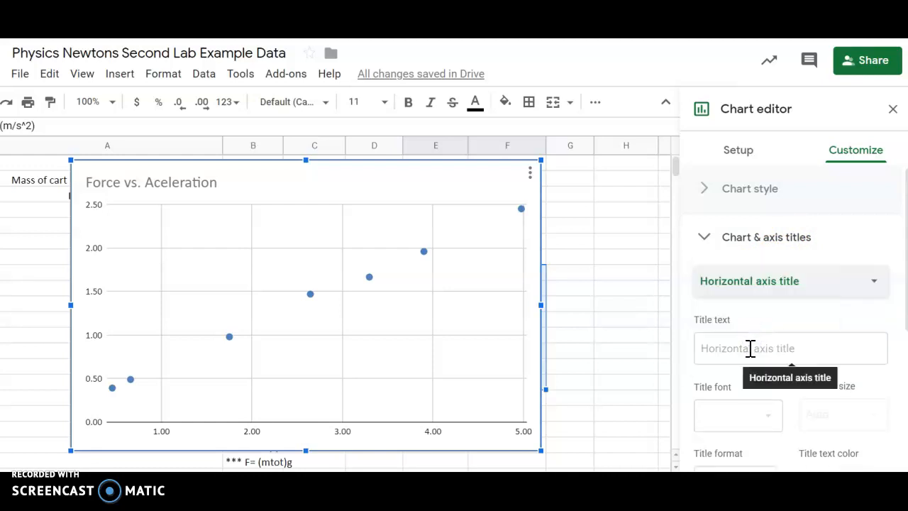
click(751, 348)
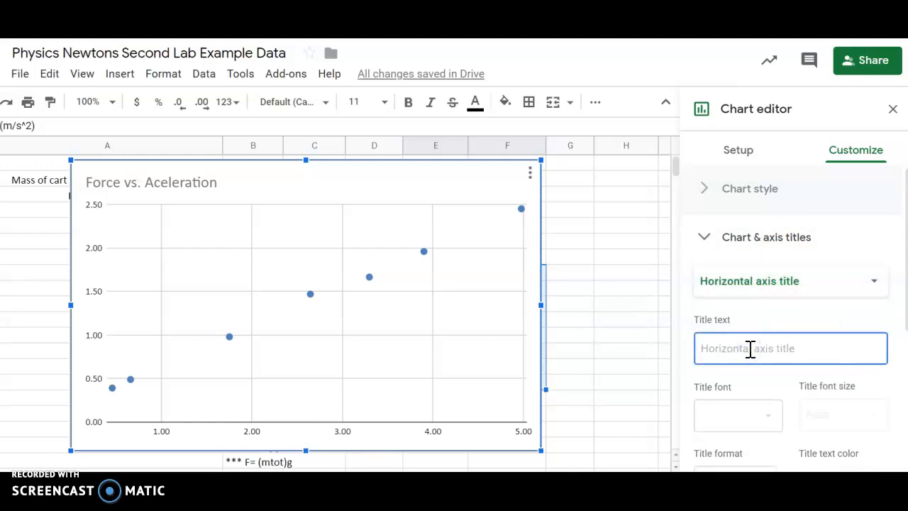
text(ac)
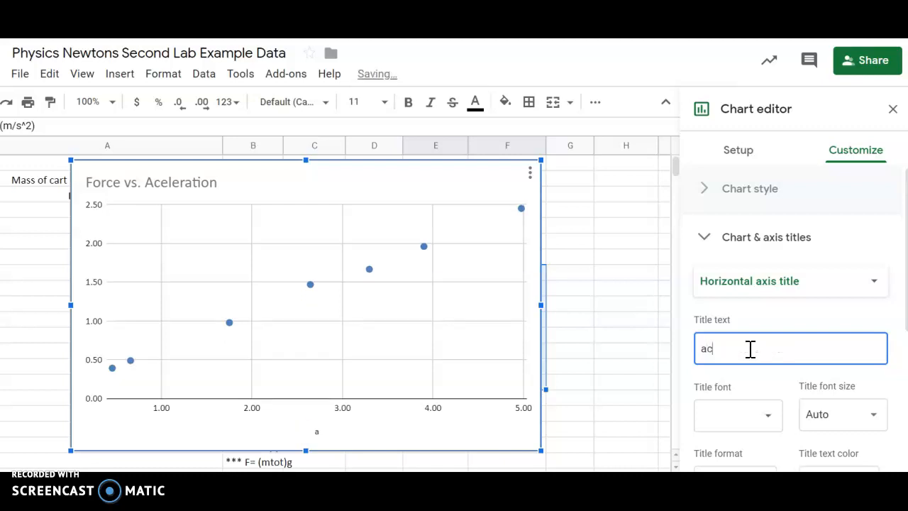
text(celeration)
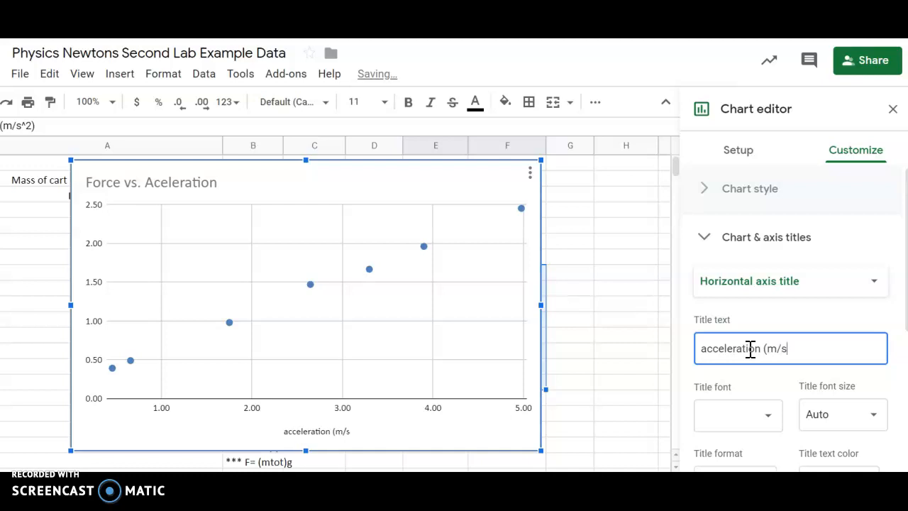
text((m/s^2)
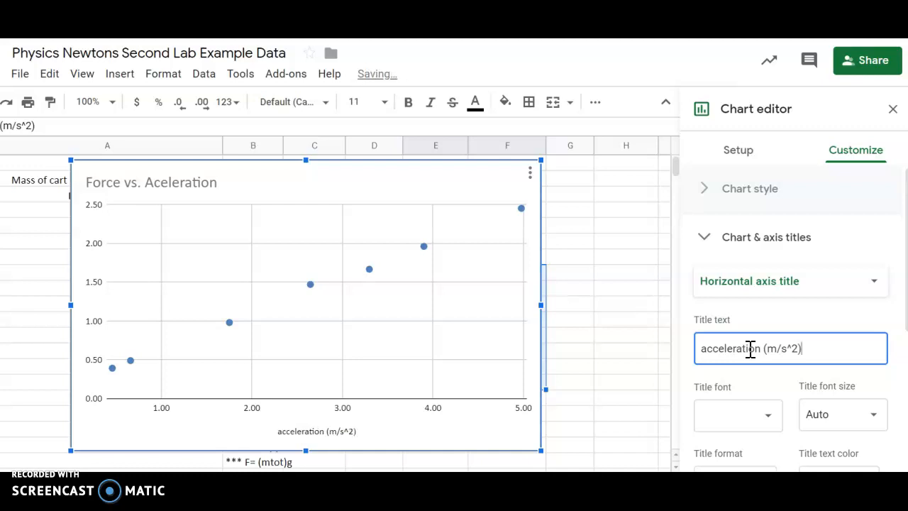
Step: Set the chart's vertical axis title to "Force (Newtons)"
click(788, 288)
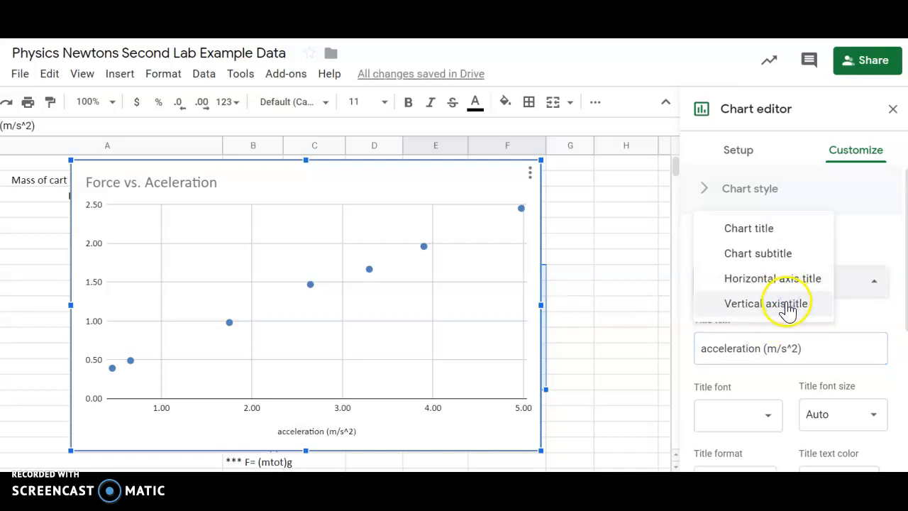
click(787, 305)
click(774, 347)
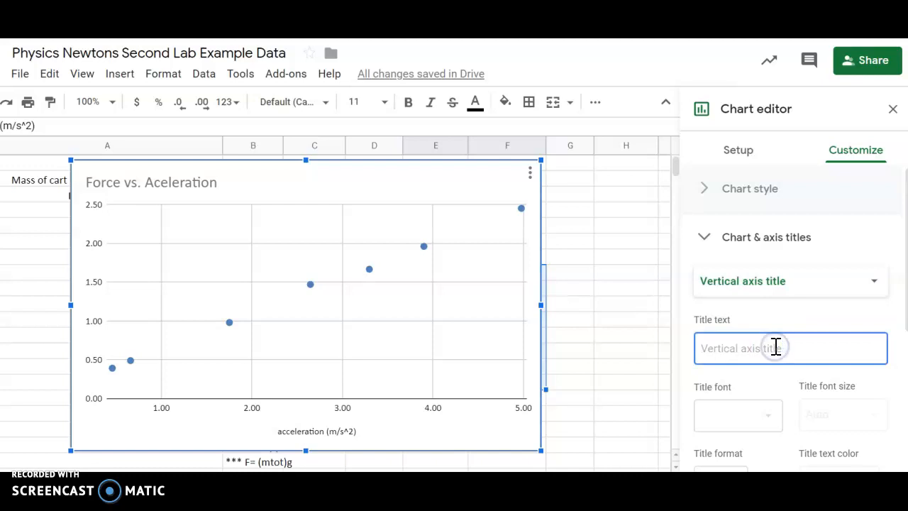
text(Force (Newtons)
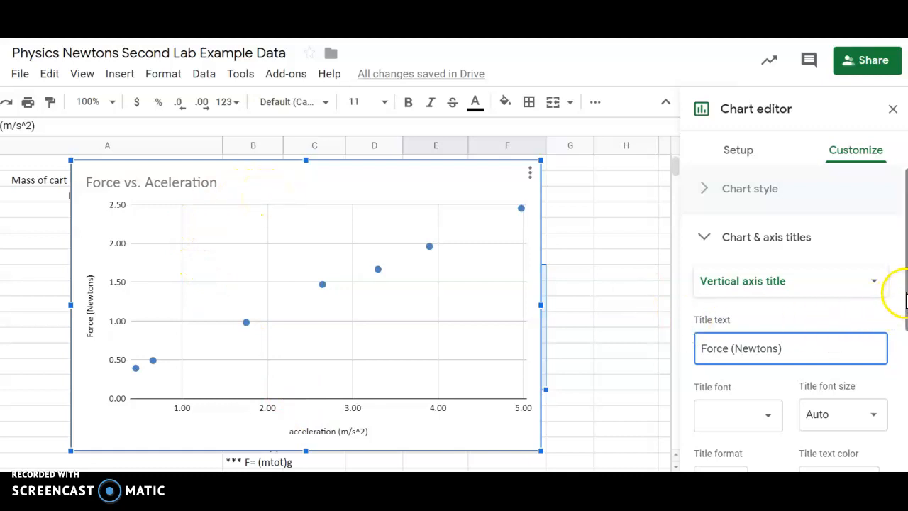
drag(905, 298, 902, 452)
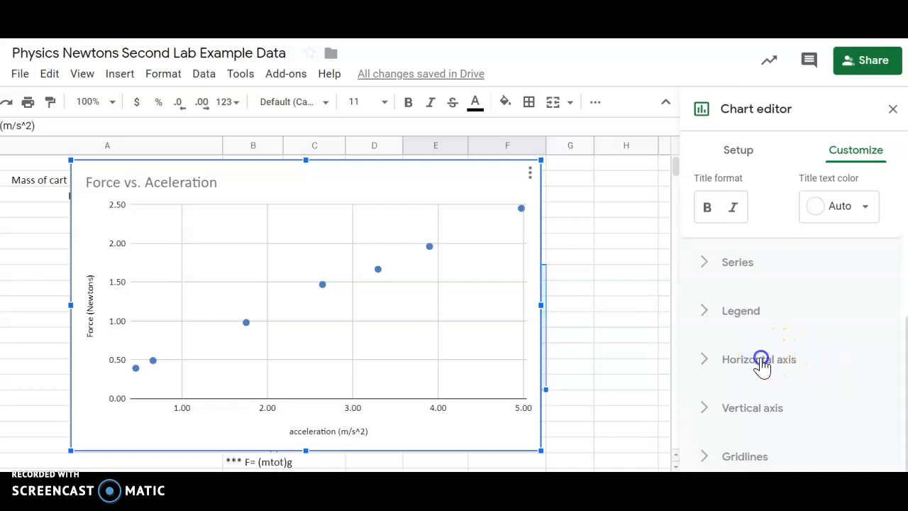
click(762, 359)
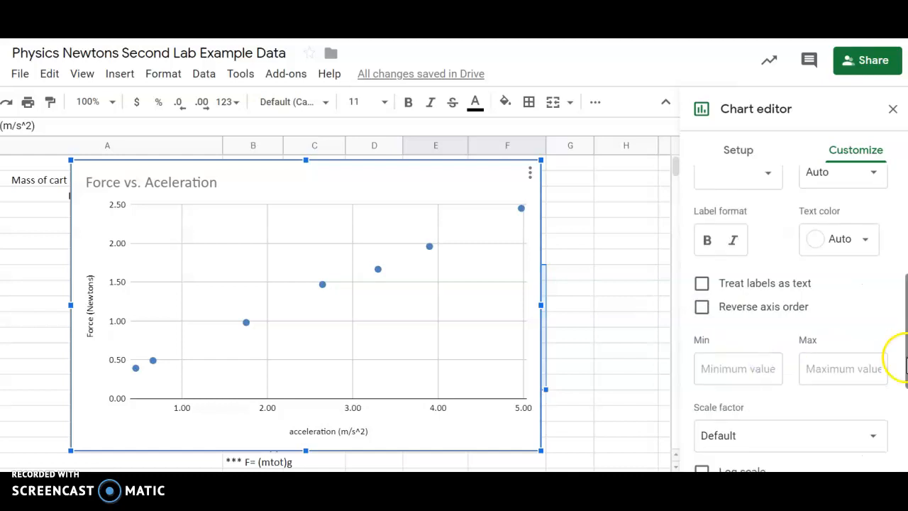
drag(900, 359, 904, 447)
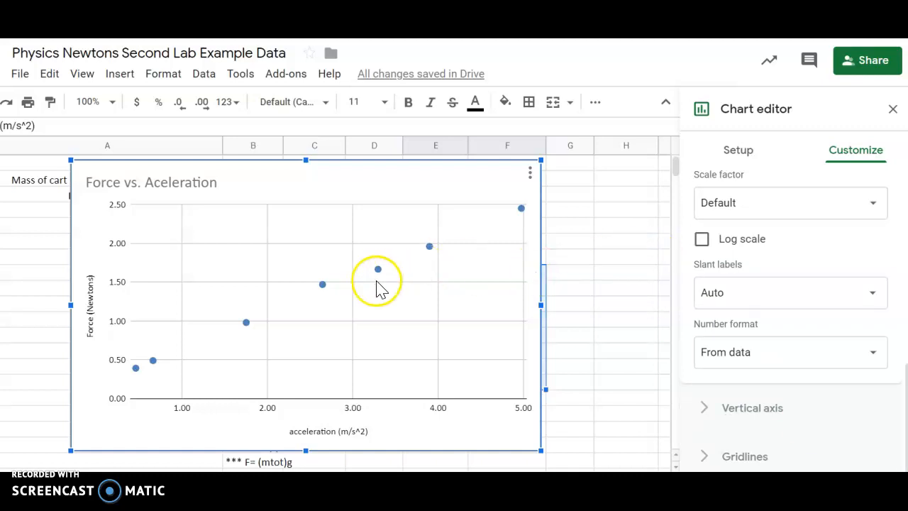
Step: Add a linear trendline to the chart's data series, leaving data labels off
click(323, 291)
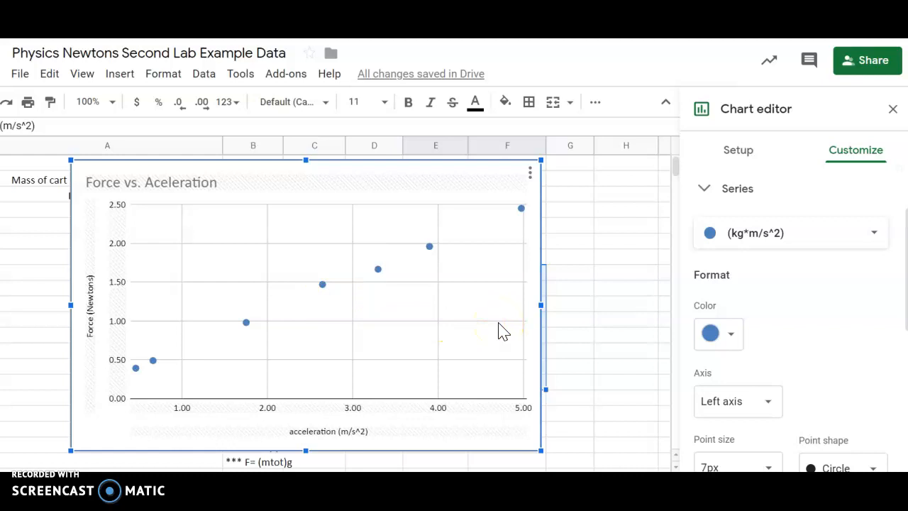
drag(906, 259, 906, 373)
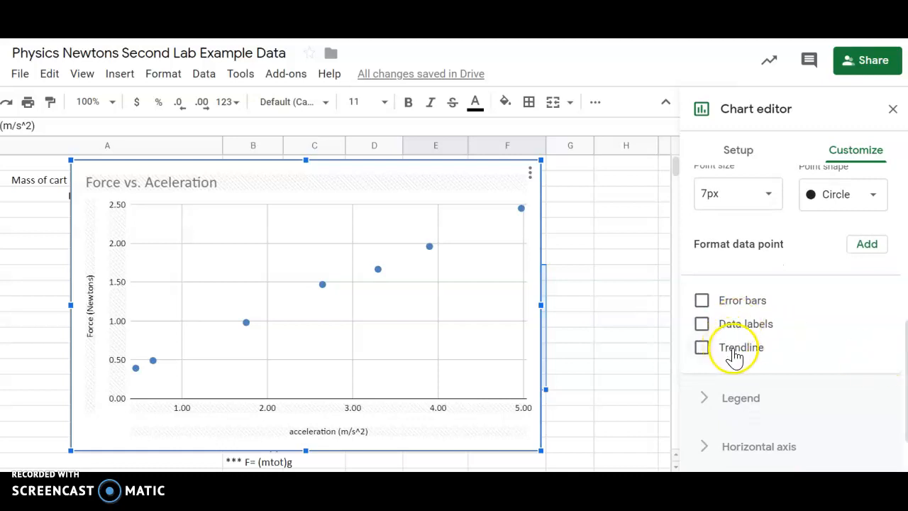
click(701, 349)
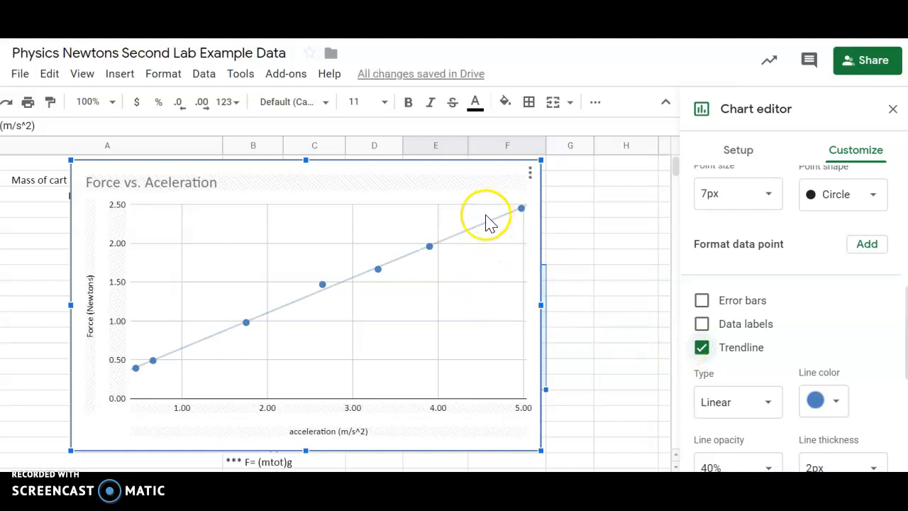
click(793, 323)
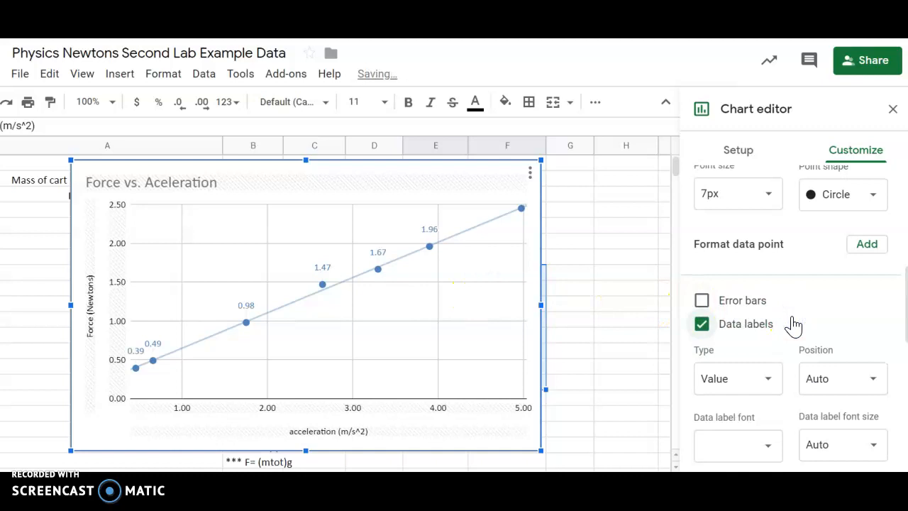
click(791, 323)
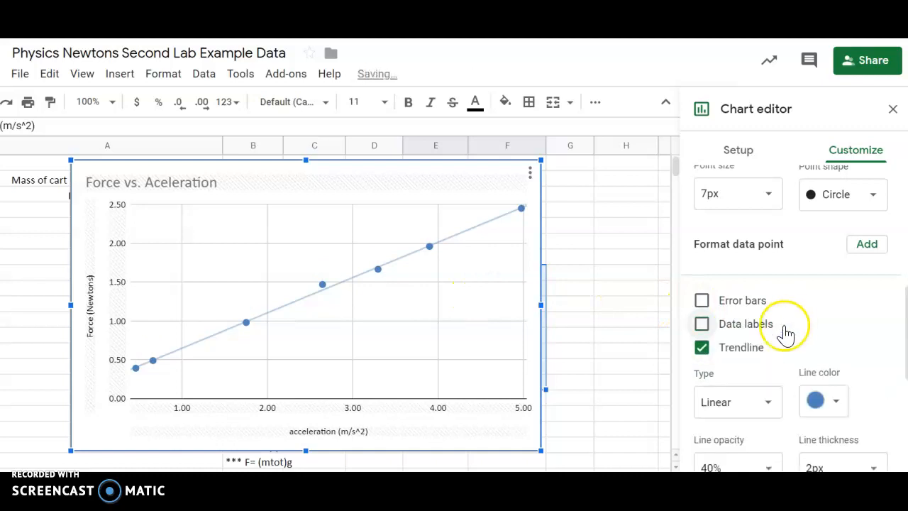
Step: Show the trendline's R² value and set its label to Use Equation
drag(905, 319, 906, 374)
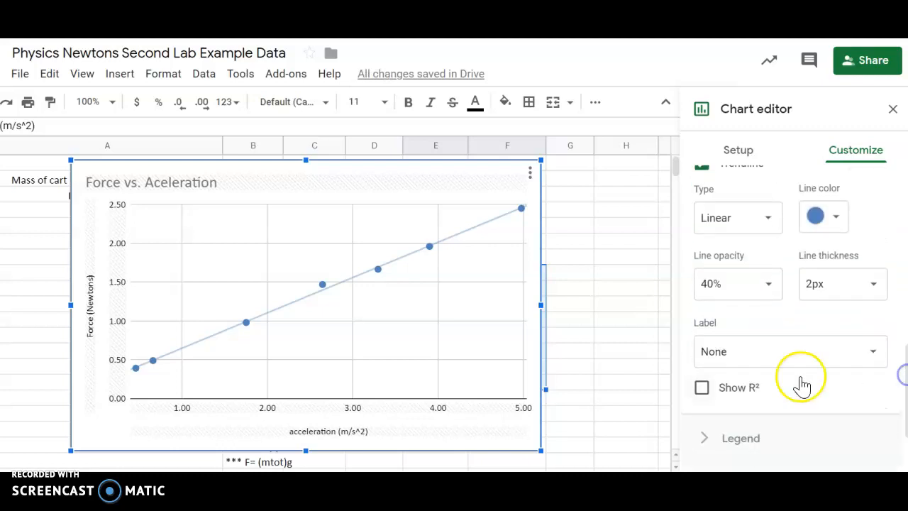
click(703, 388)
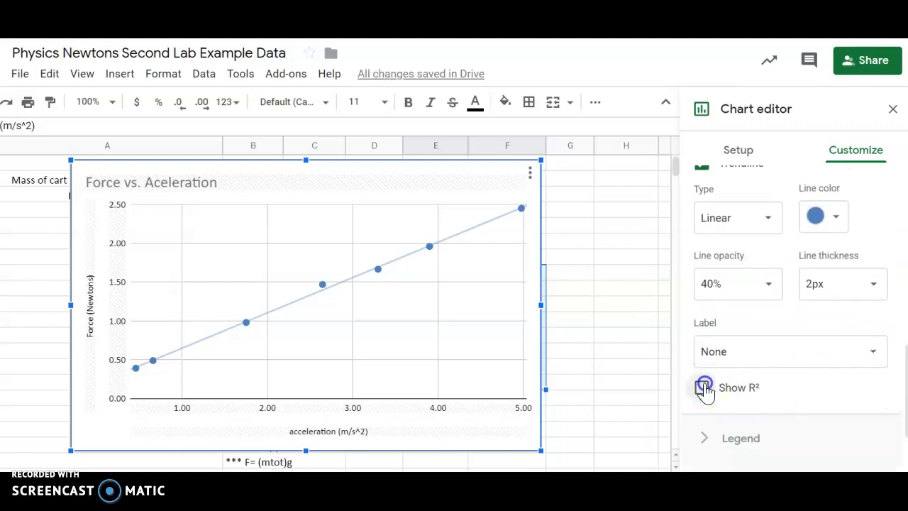
click(746, 352)
click(748, 375)
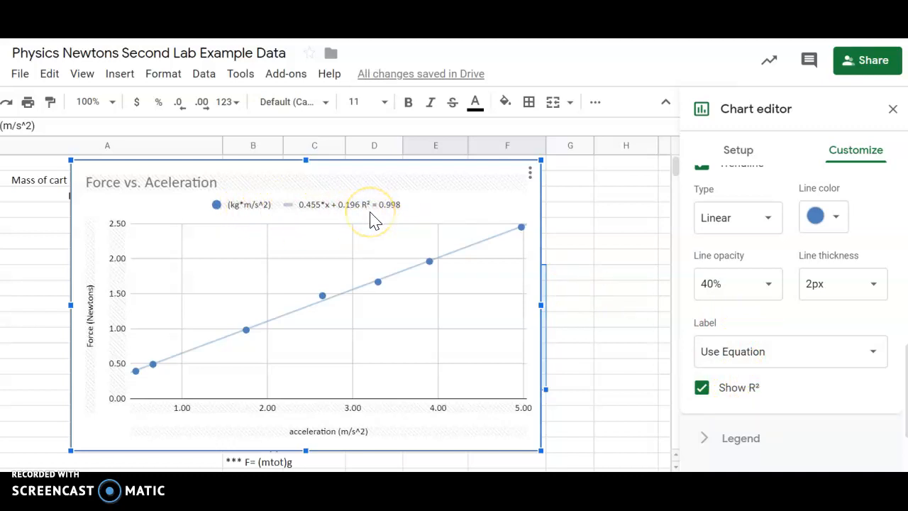
click(242, 211)
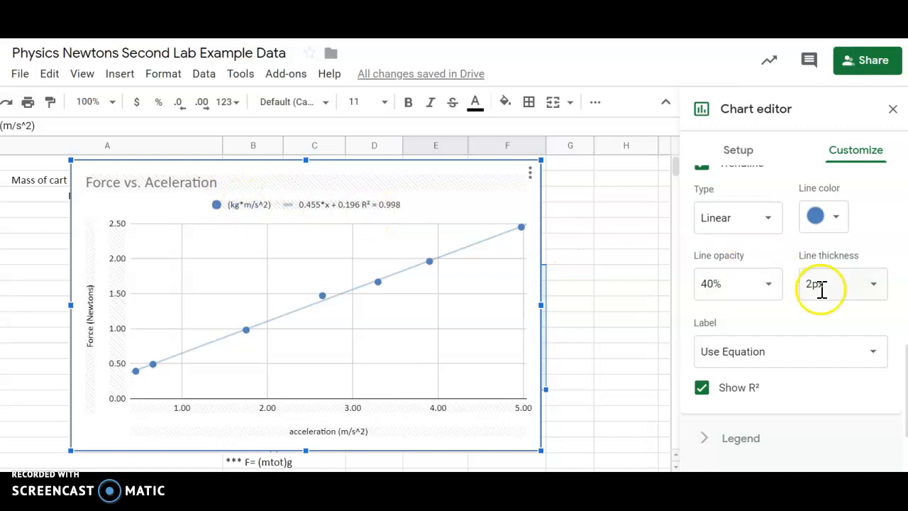
drag(905, 365, 898, 210)
click(875, 248)
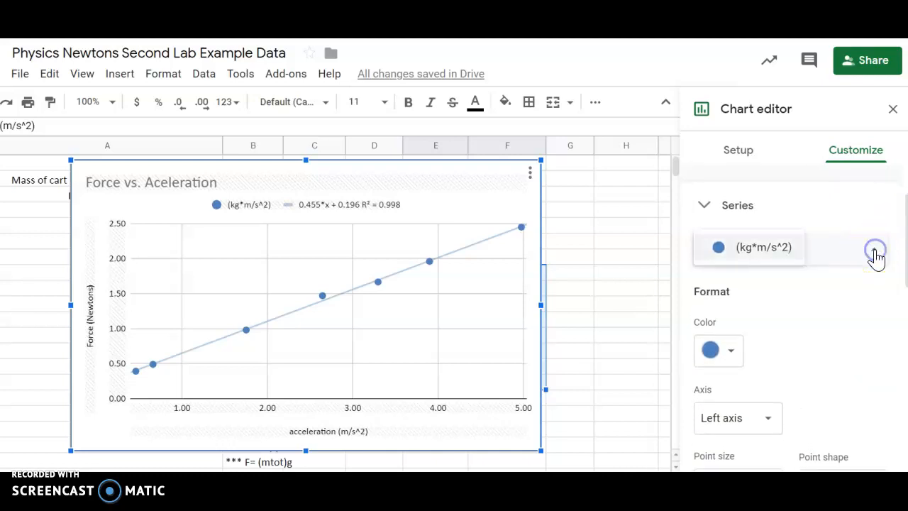
click(875, 252)
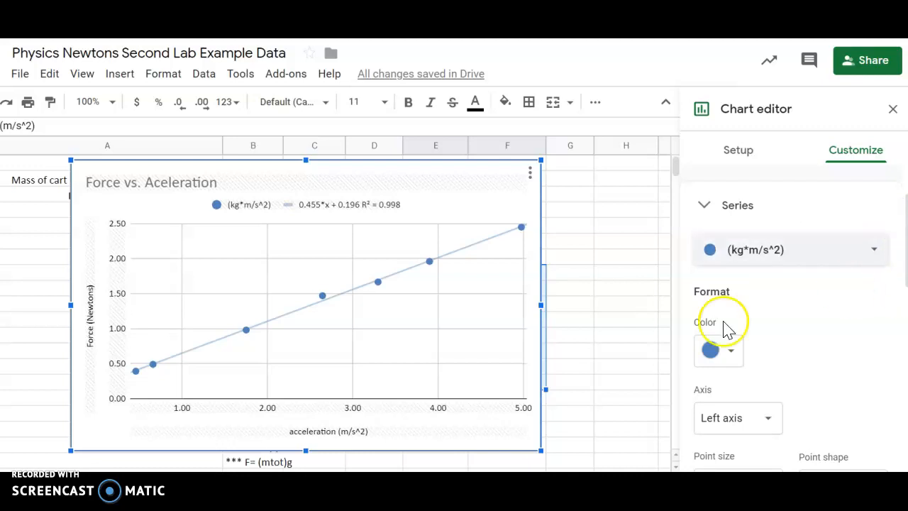
click(434, 347)
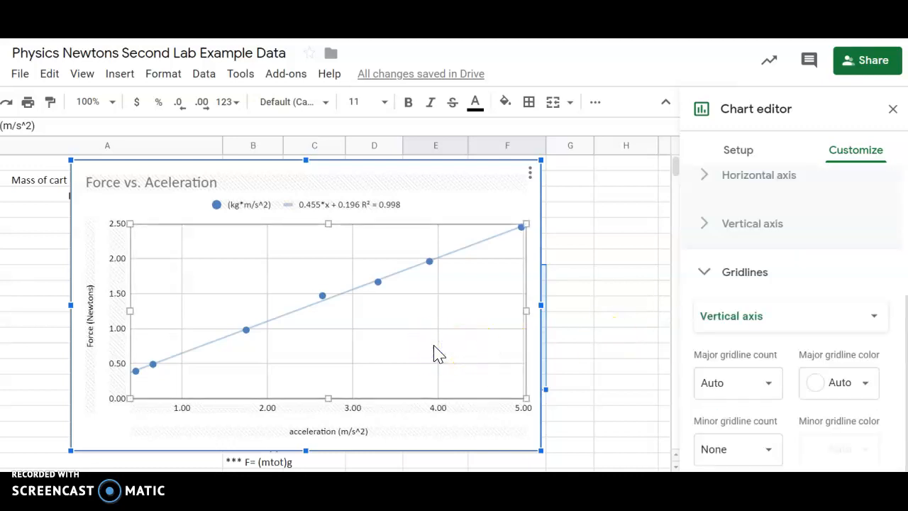